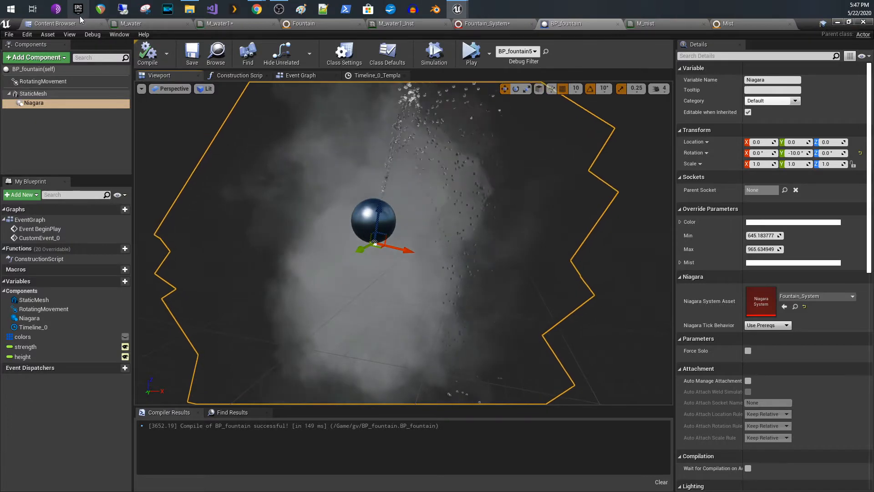
Step: Open the BP_fountain blueprint from the gv folder and examine its StaticMesh and Niagara components, including the Niagara system asset choices
click(79, 24)
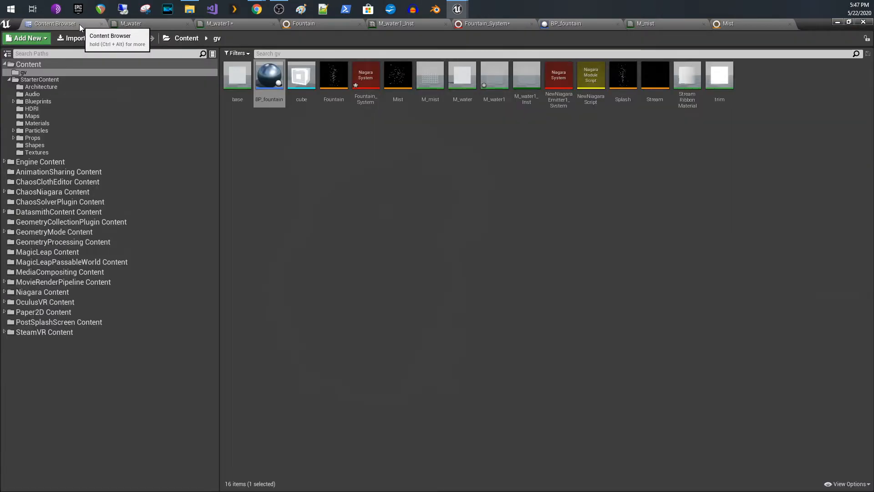
double_click(274, 82)
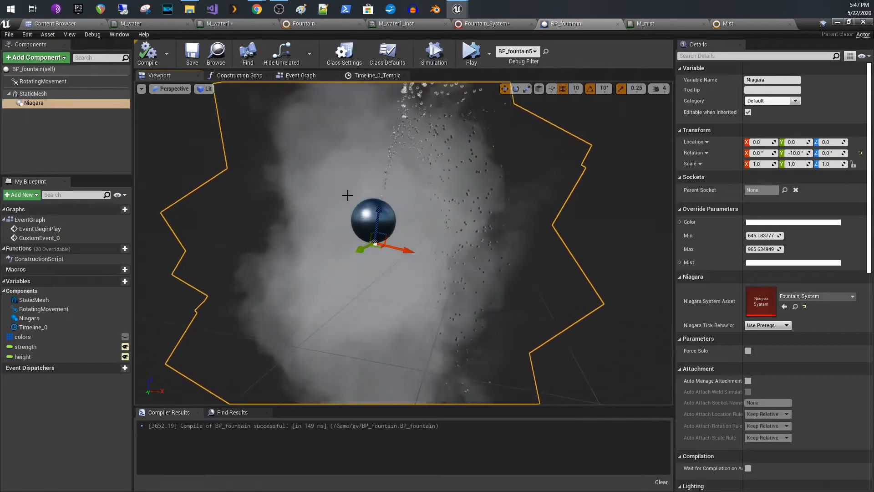
click(106, 95)
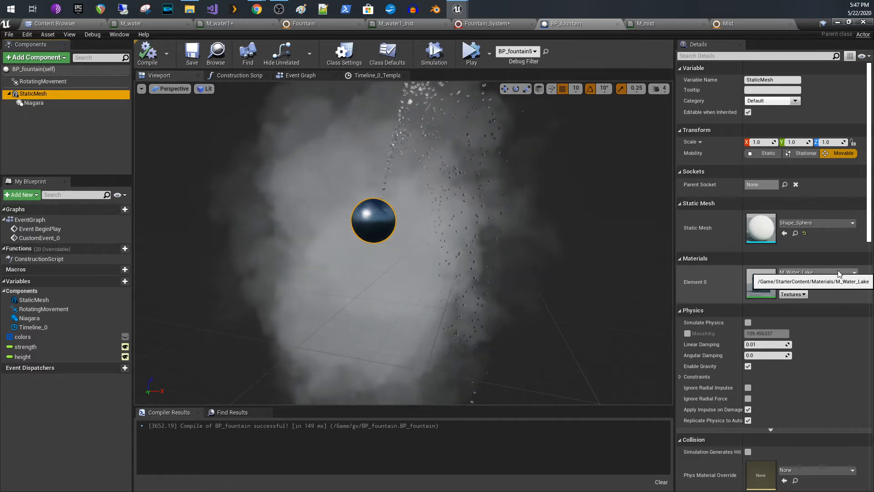
click(119, 107)
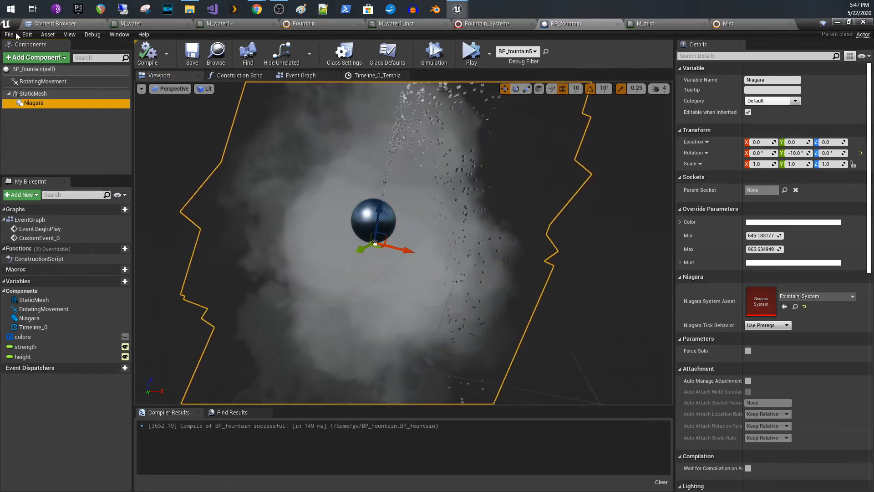
click(37, 57)
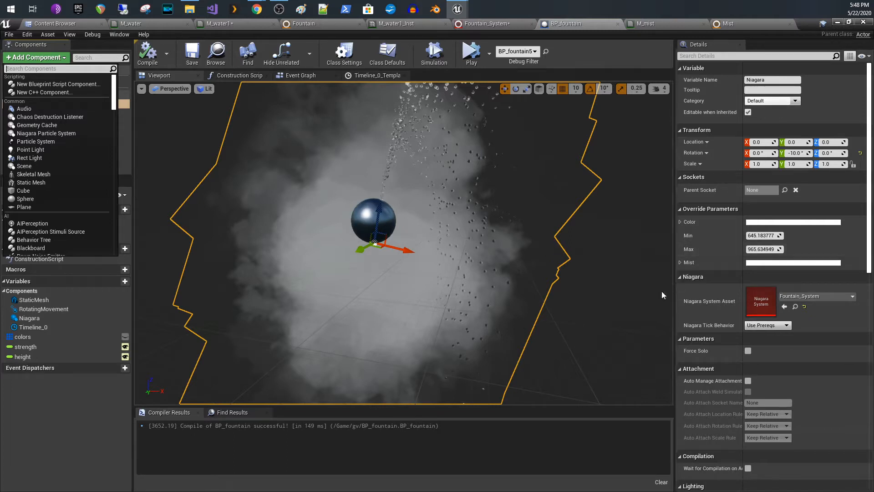
click(817, 295)
click(818, 296)
click(818, 296)
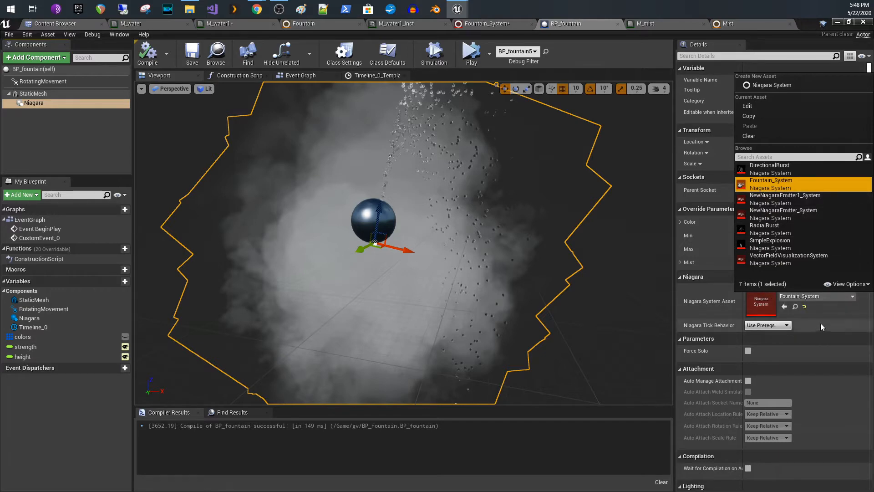
click(820, 324)
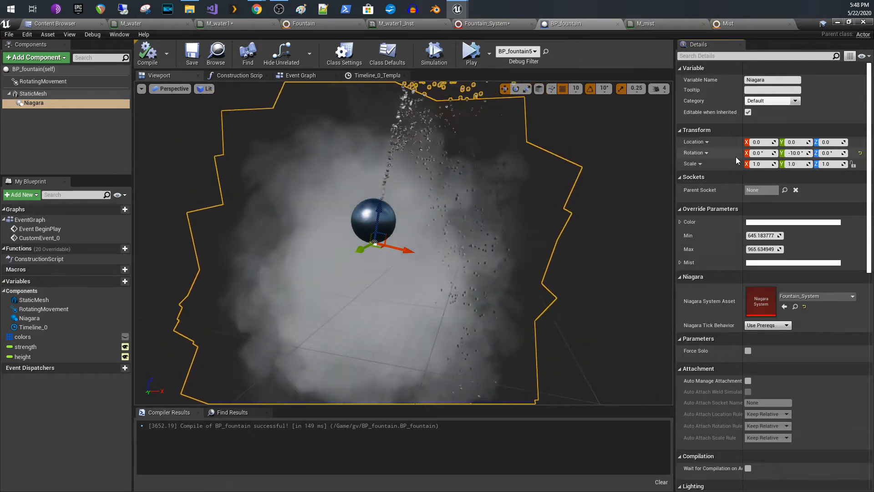
Step: Set the Niagara component's Y rotation to about 14.4° and save the blueprint
mouse_move(789, 154)
mouse_down()
mouse_move(815, 153)
mouse_move(782, 153)
mouse_up()
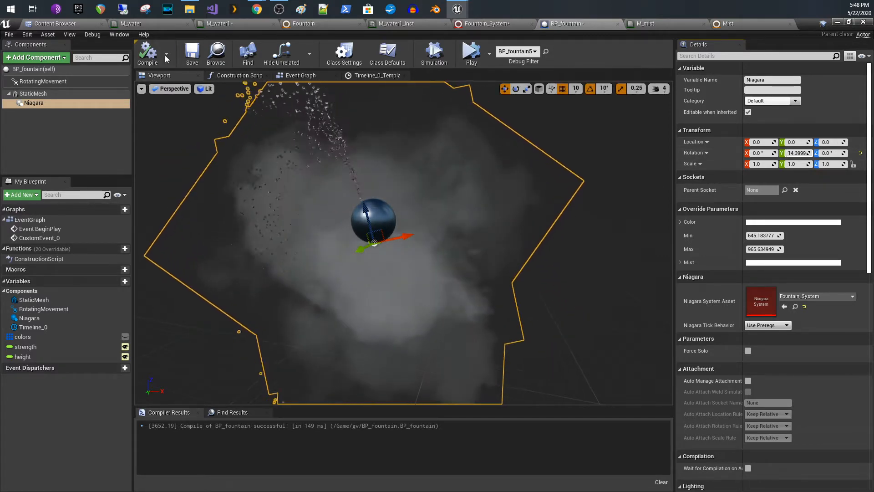
click(192, 54)
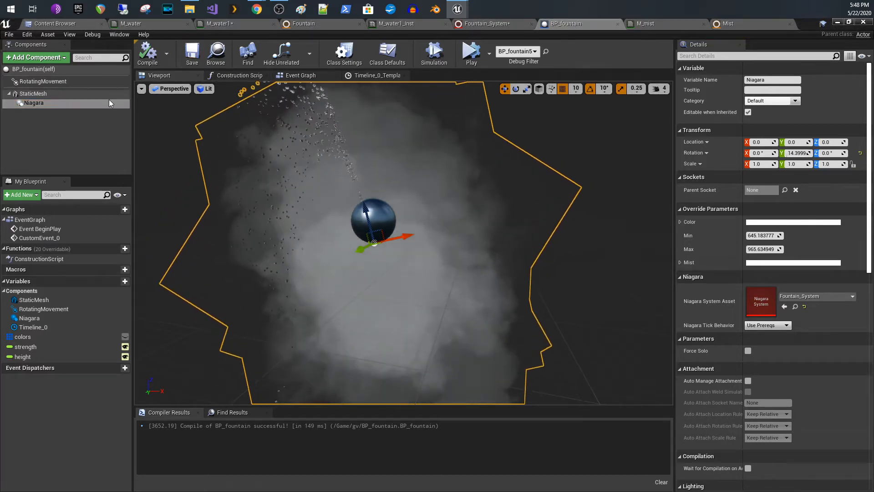
Step: Examine the RotatingMovement component's settings and the list of component types that can be added
click(102, 84)
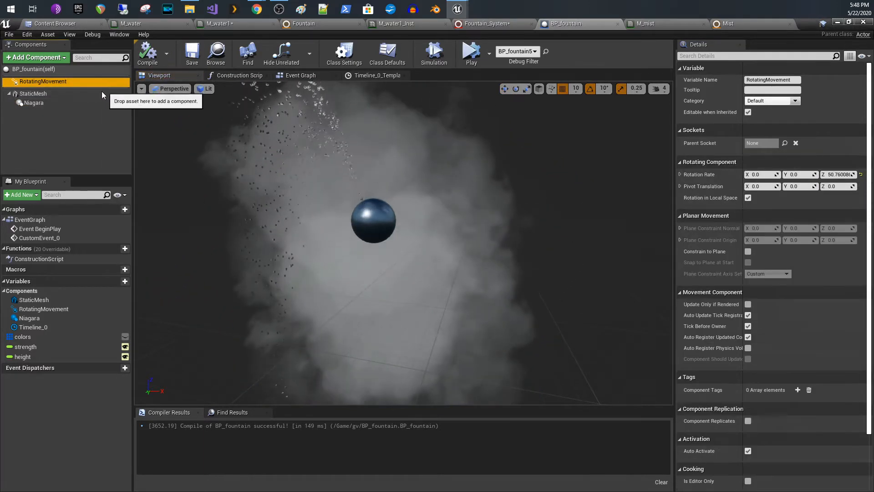
click(64, 58)
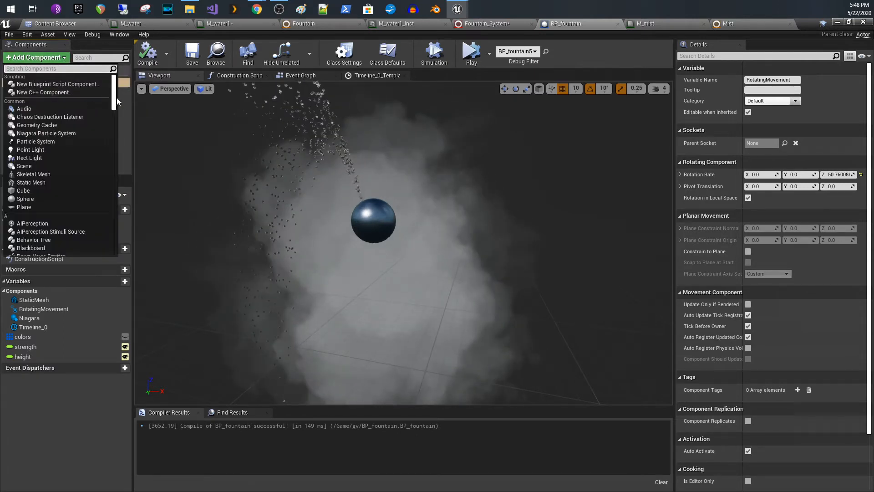
click(139, 113)
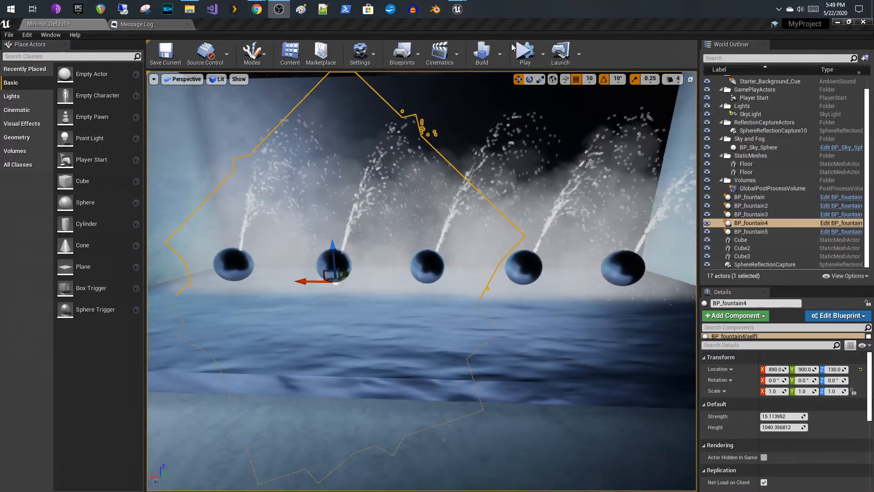
Step: Play the level to preview the five animated fountains, and stop the play session
click(524, 54)
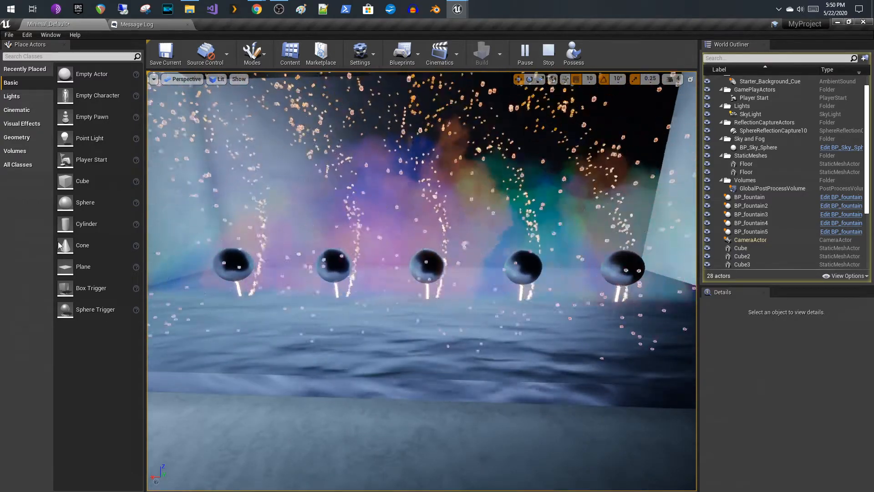
click(548, 52)
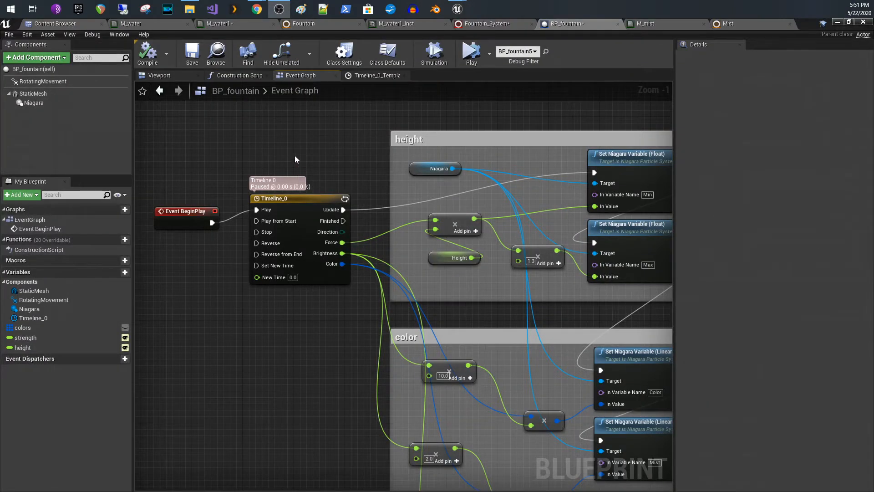
Step: Examine the BP_fountain event graph from the timeline through the height and color groups to the Rotating Movement rotation rate node
click(296, 155)
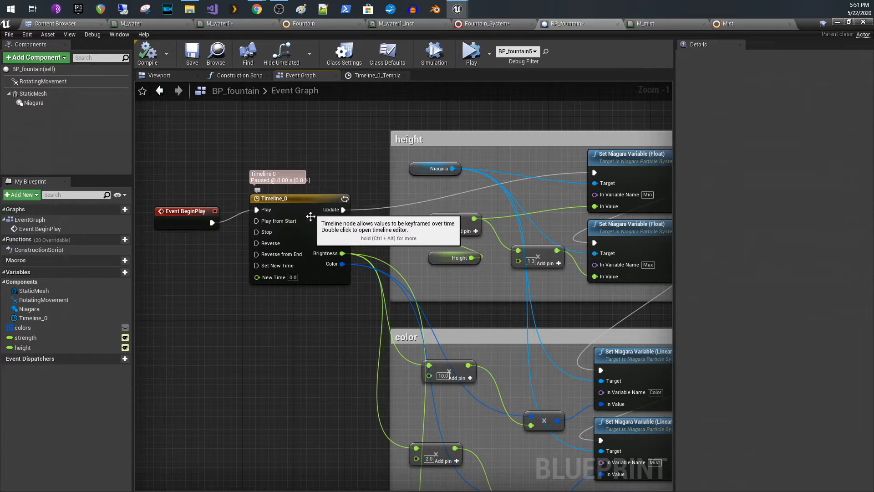
right_drag(322, 294, 277, 285)
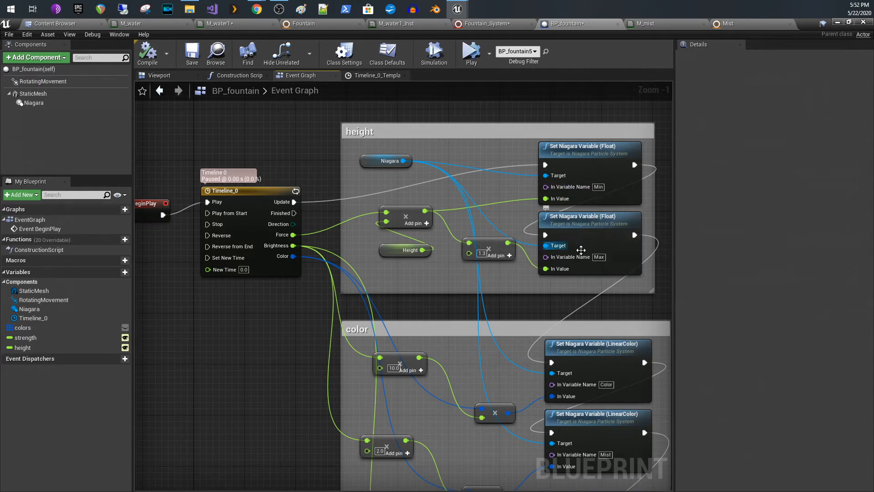
right_drag(608, 312, 604, 169)
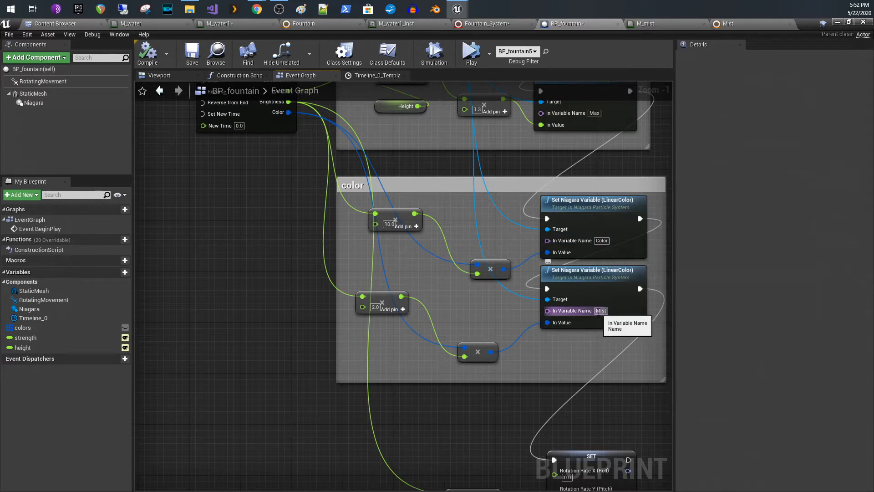
right_drag(608, 313, 608, 157)
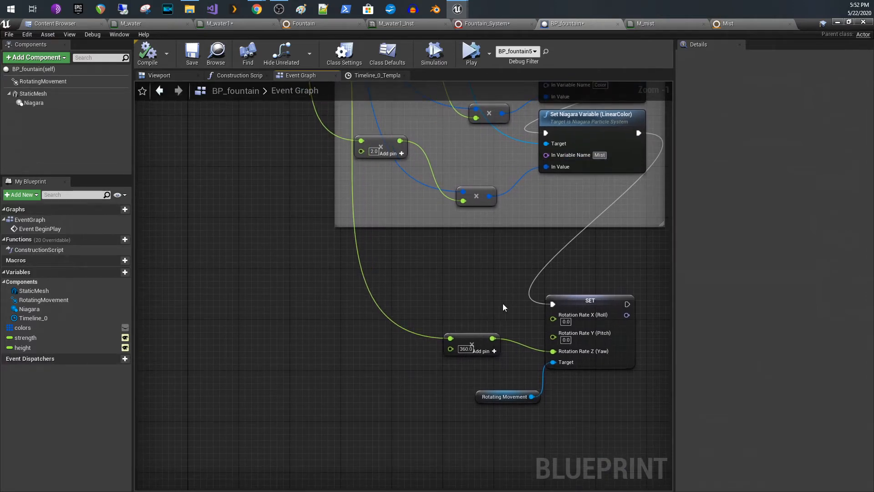
scroll(519, 303, up, 1)
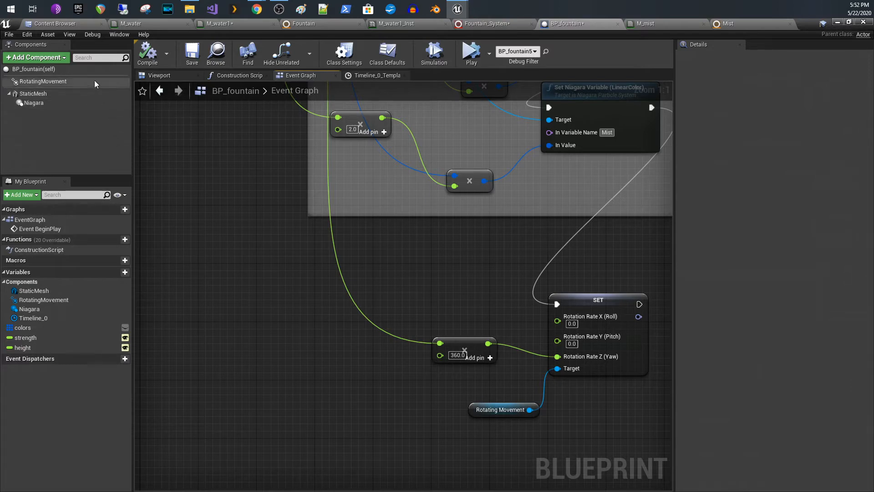
mouse_move(105, 83)
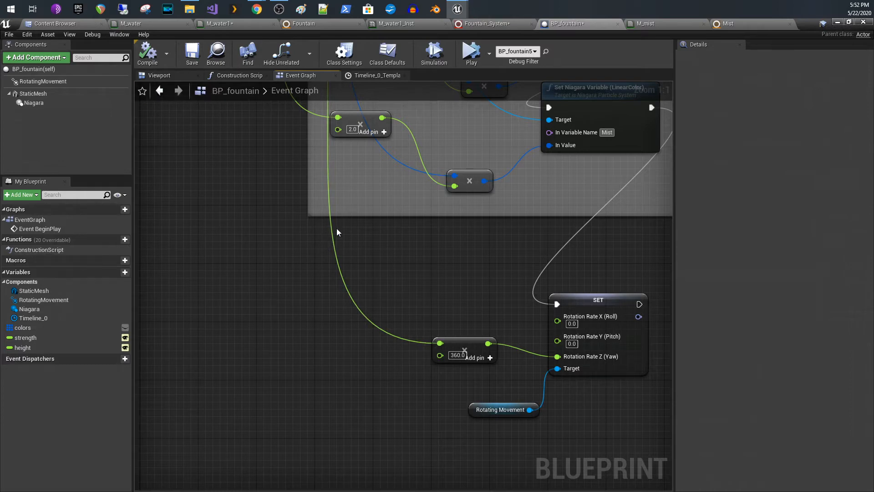
right_drag(362, 246, 359, 455)
right_drag(539, 122, 531, 279)
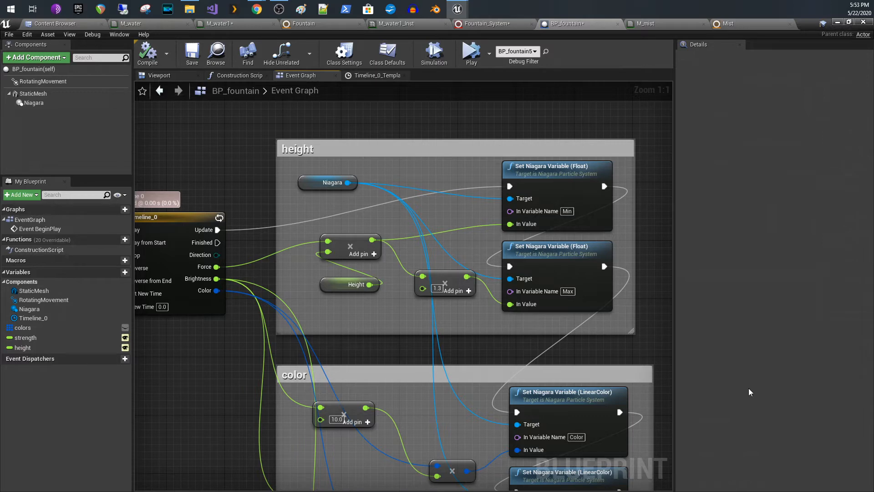
Step: Check the user-exposed parameters in Fountain_System and compare them with the Timeline_0 outputs in the BP_fountain event graph
click(505, 25)
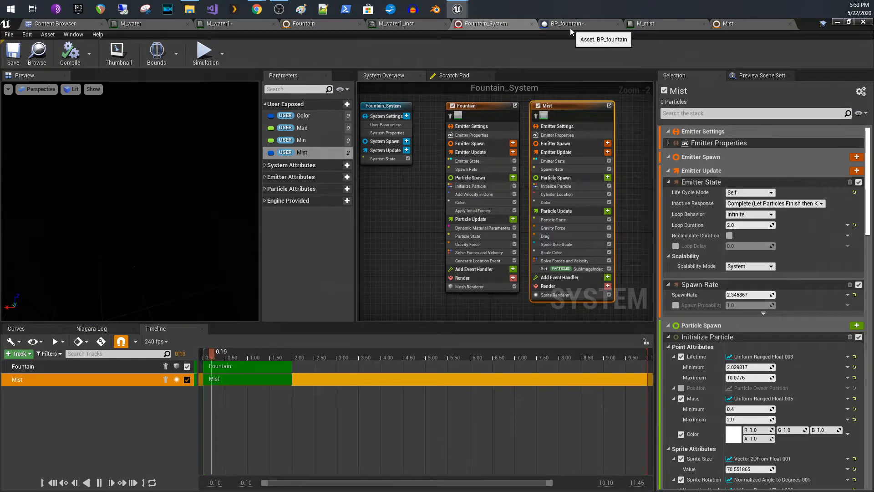
click(567, 23)
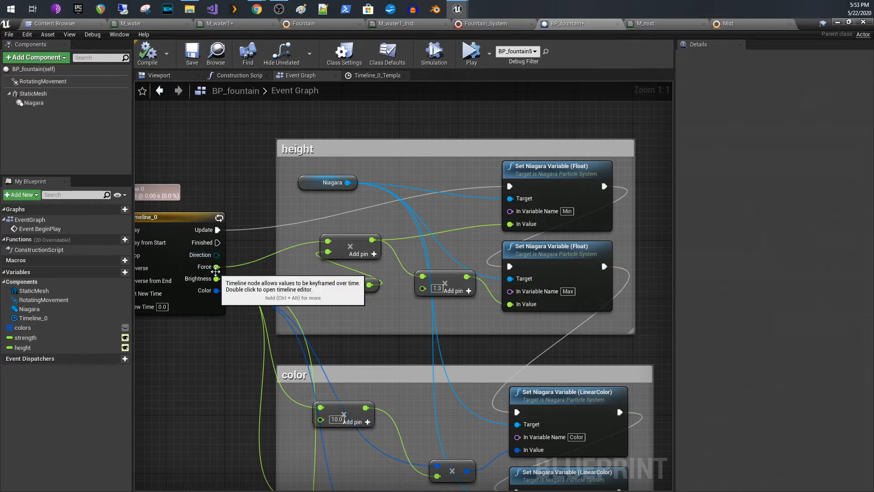
right_drag(253, 253, 341, 220)
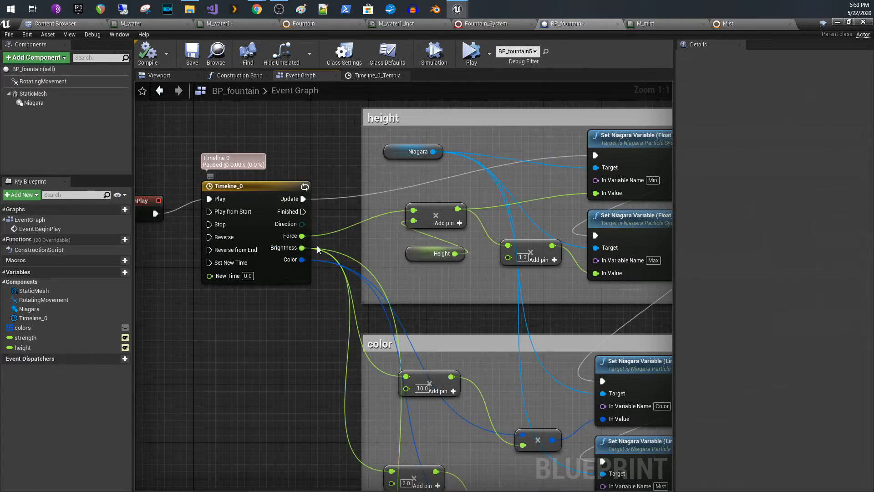
right_drag(326, 242, 305, 181)
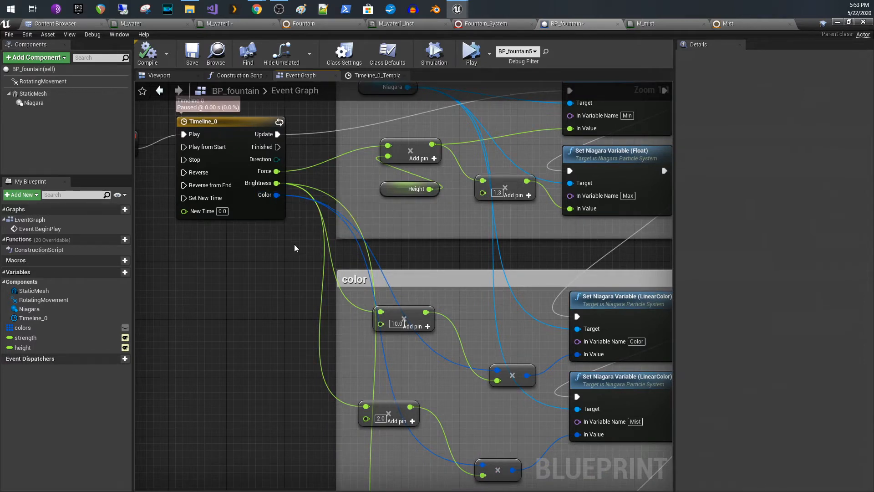
right_drag(294, 244, 312, 245)
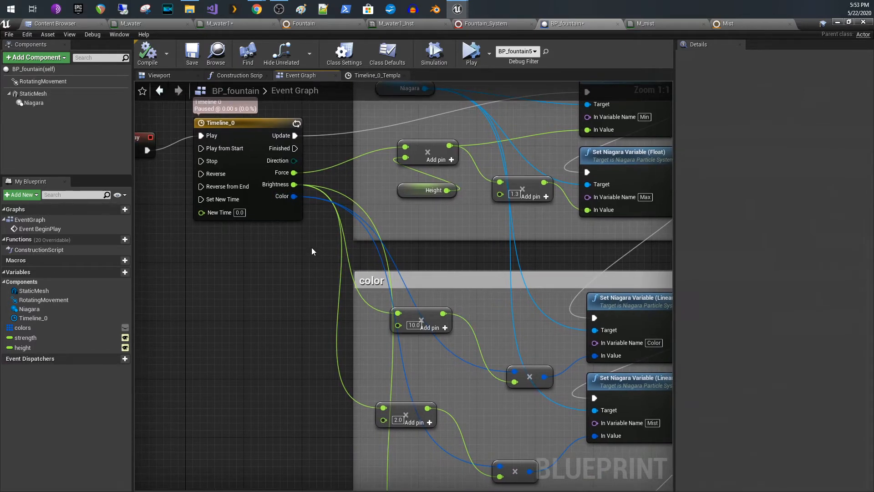
Step: Open Timeline_0 and examine its force, brightness and color tracks
double_click(253, 149)
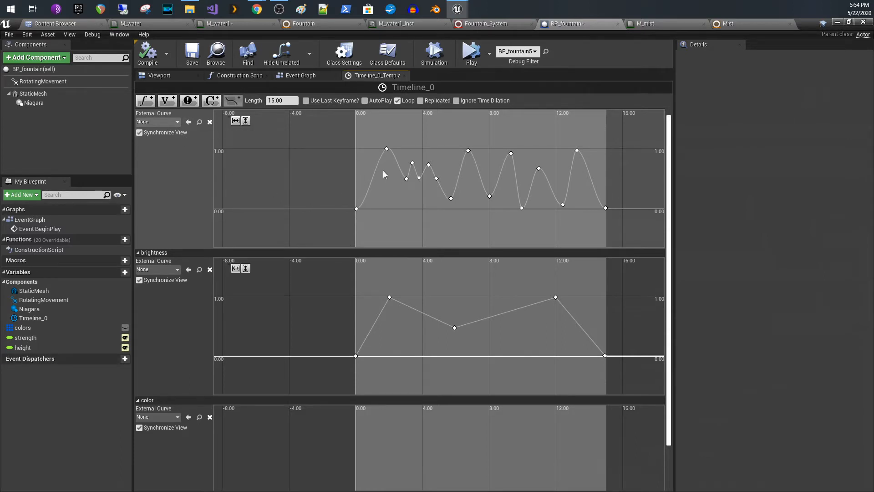
scroll(382, 194, up, 2)
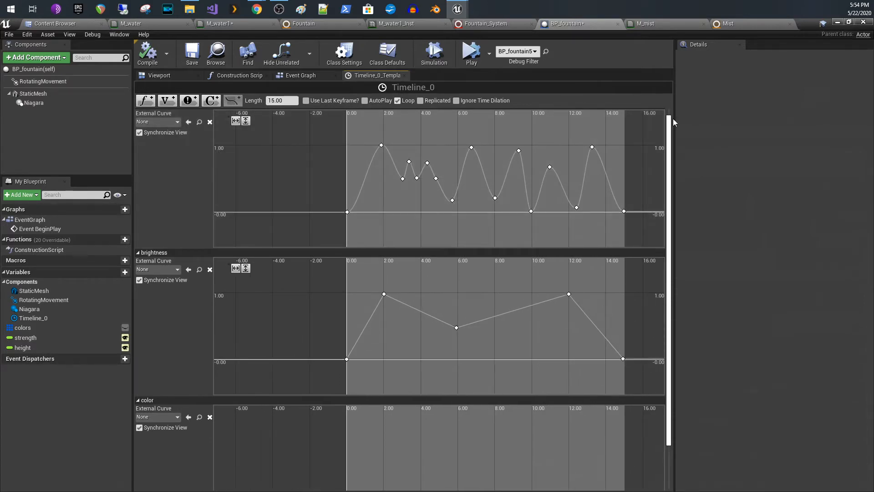
scroll(671, 126, up, 1)
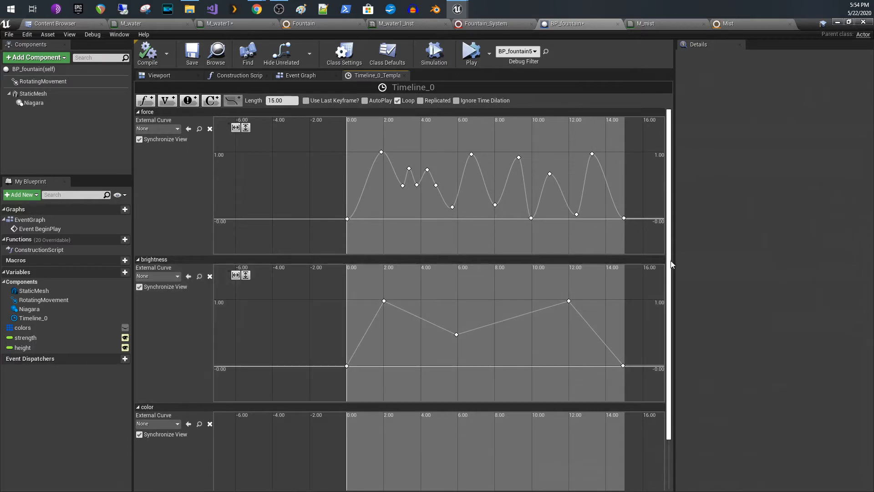
scroll(671, 264, down, 4)
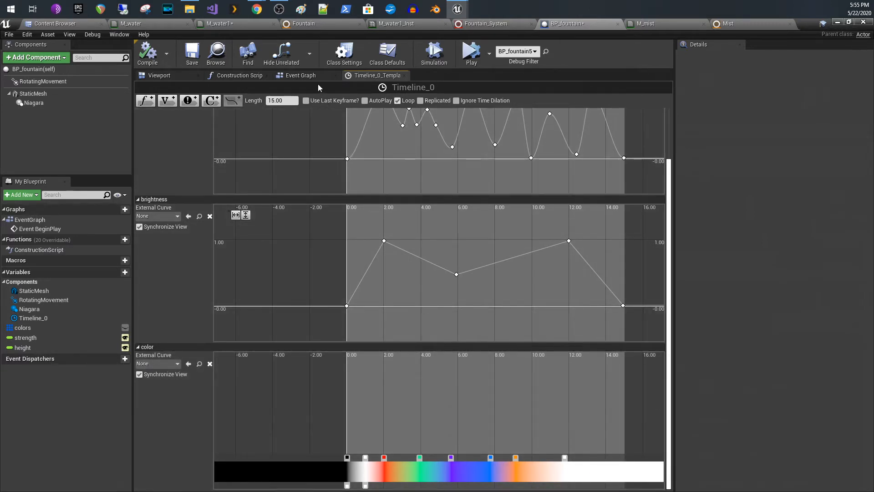
Step: Return to the event graph and examine how the Force and Height multiplication and the color group feed the Niagara variables
click(316, 78)
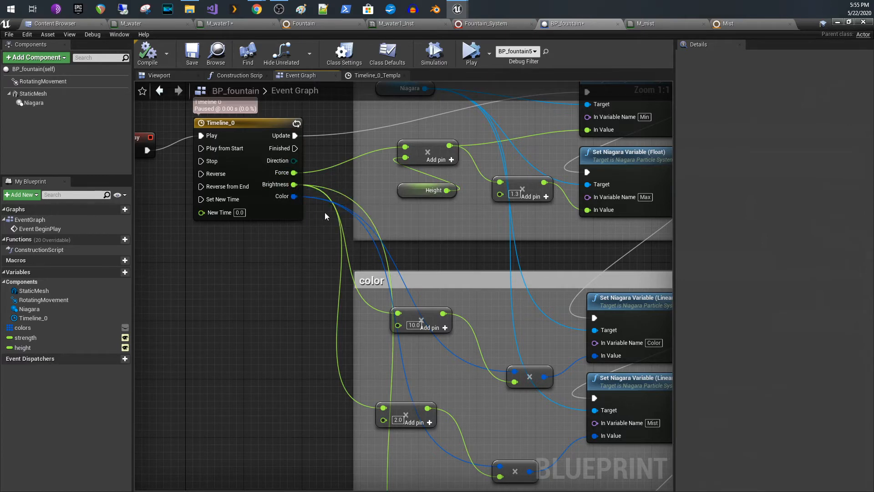
right_drag(390, 210, 233, 338)
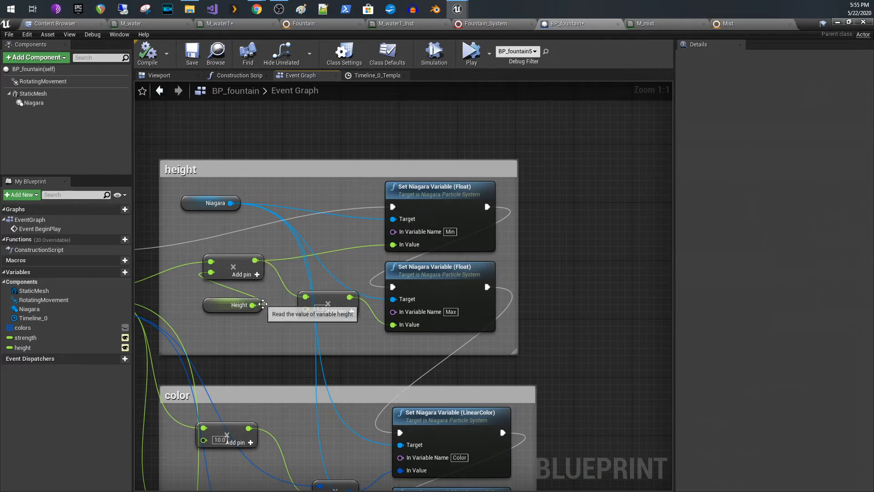
right_drag(302, 309, 446, 279)
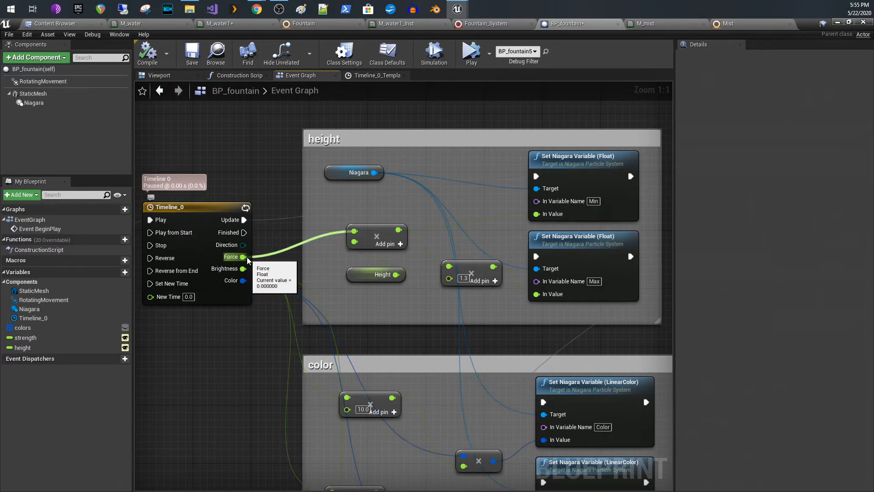
click(363, 273)
click(366, 236)
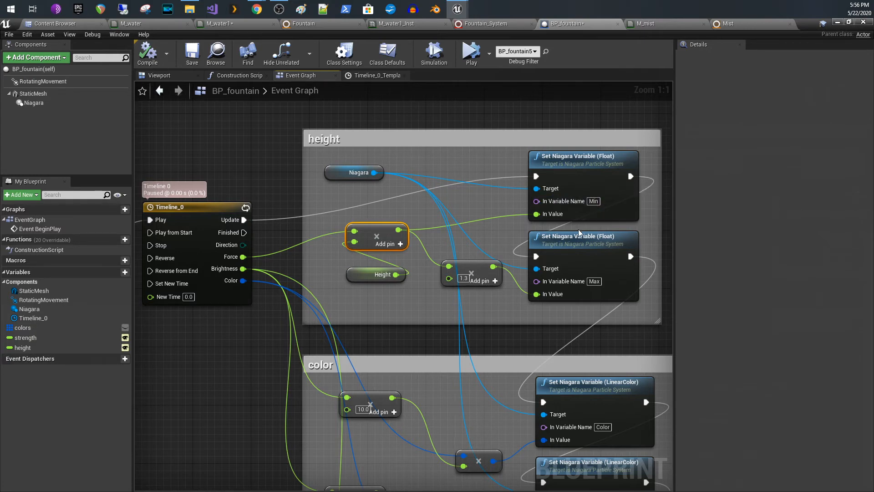
right_drag(483, 353, 469, 151)
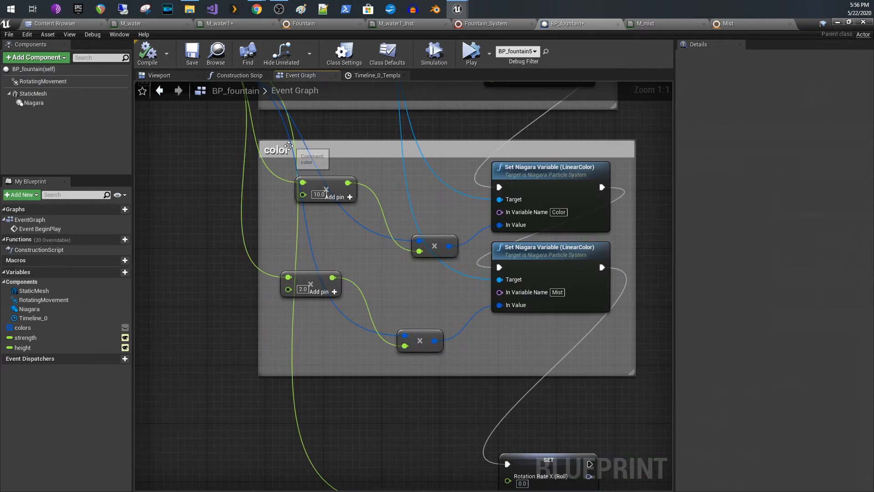
Step: Examine the BP_fountain event graph from the color group to the 360.0 multiplication driving the Z (Yaw) rotation rate, including the overall node layout
right_drag(332, 192, 336, 255)
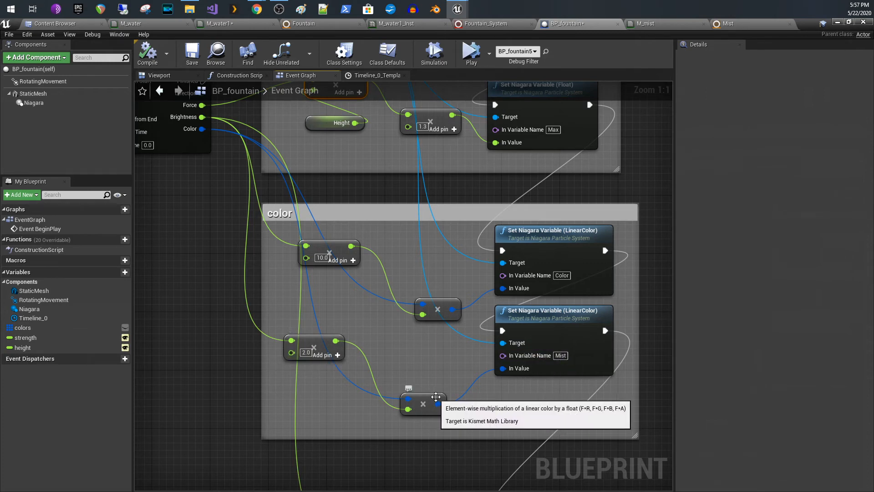
right_drag(475, 332, 458, 89)
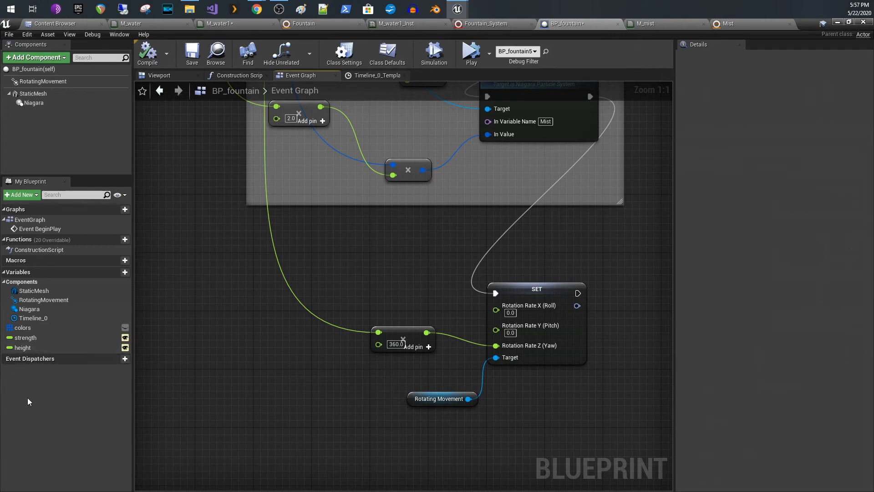
right_drag(387, 374, 246, 372)
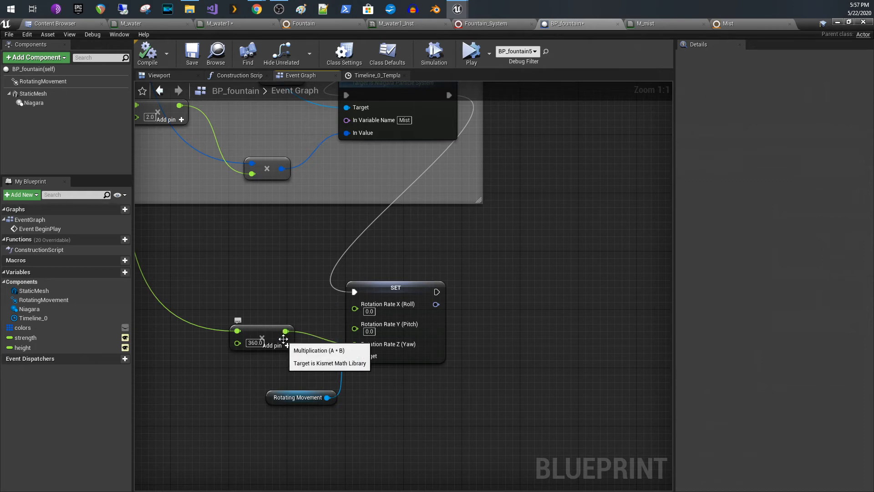
right_drag(261, 284, 409, 420)
right_drag(314, 220, 406, 398)
scroll(381, 373, down, 3)
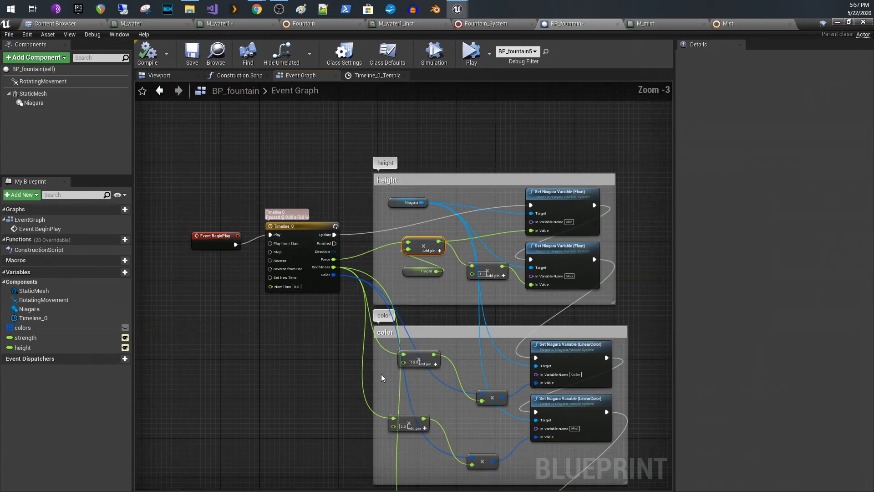
right_drag(373, 362, 312, 272)
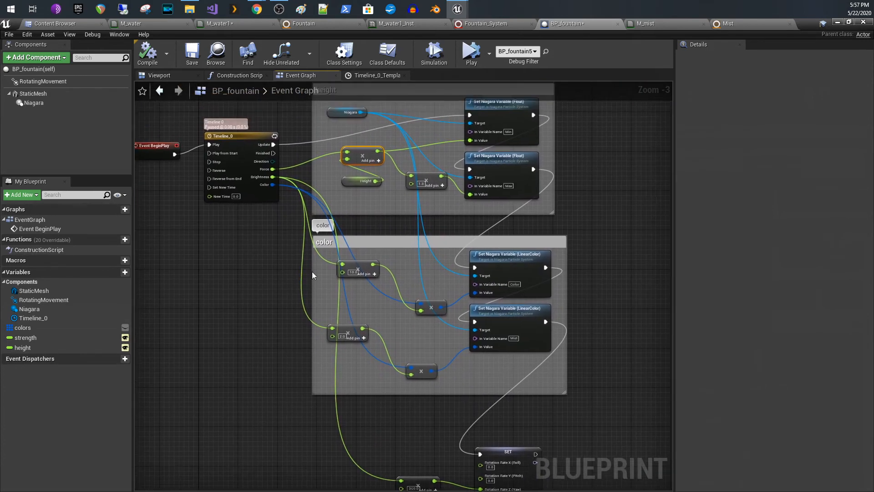
scroll(318, 292, down, 2)
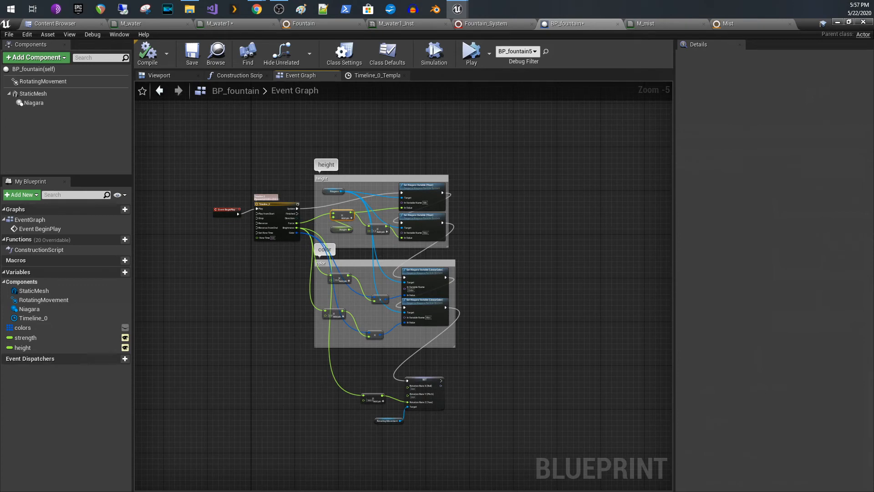
Step: Play the level and view the five running fountains from farther back, selecting BP_fountain and then BP_Sky_Sphere
click(472, 52)
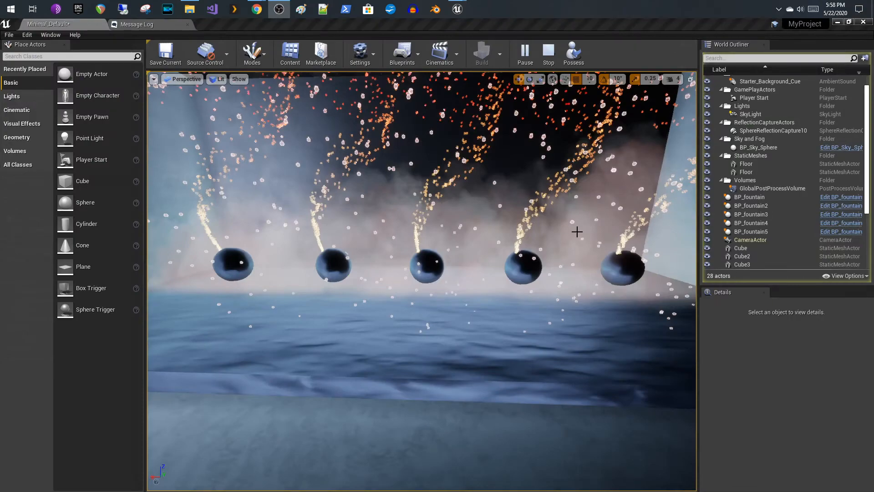
click(507, 264)
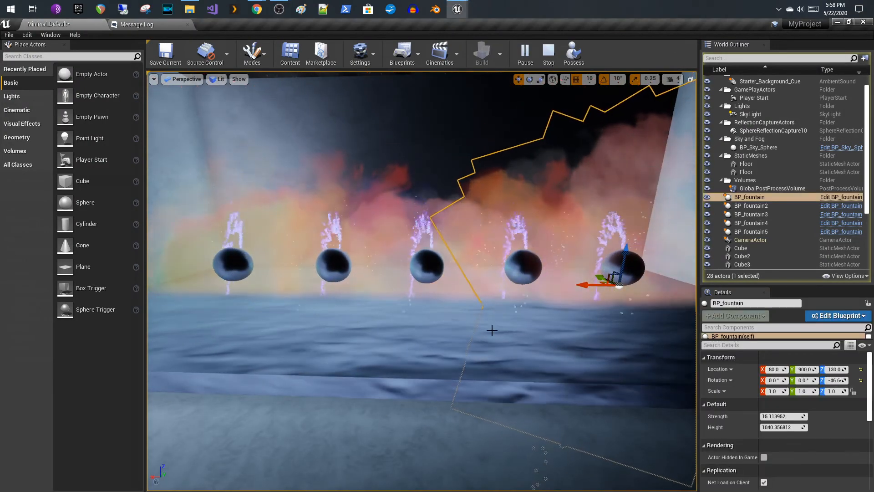
mouse_move(472, 363)
mouse_down()
mouse_move(471, 433)
mouse_move(476, 359)
mouse_up()
scroll(461, 359, down, 3)
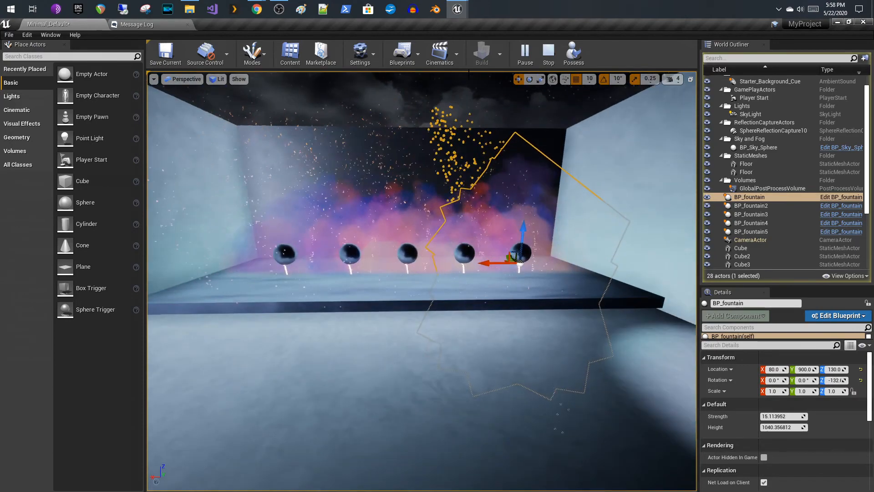
click(469, 86)
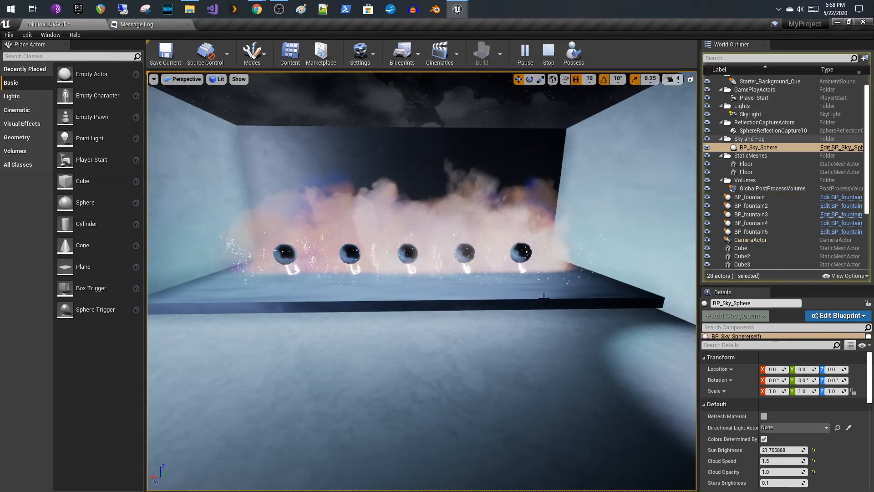